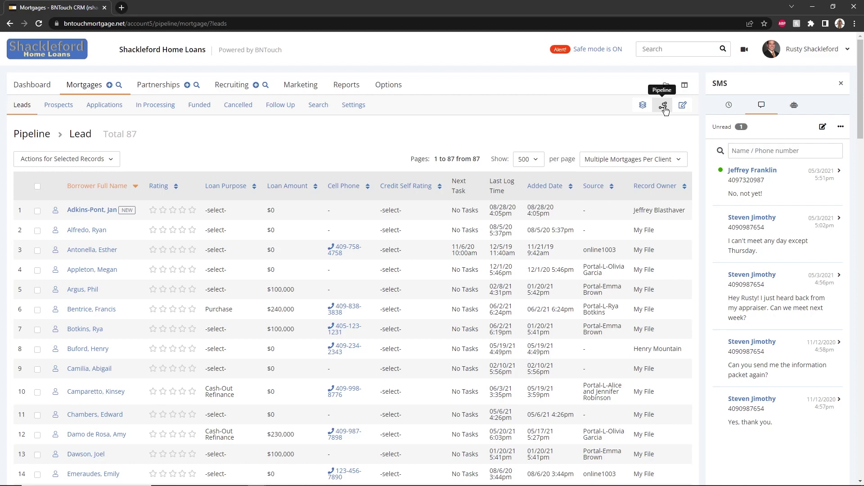
Show the In Processing pipeline stage: 9 records totalling $3,580,000, averaging $397,778.
left_click(664, 108)
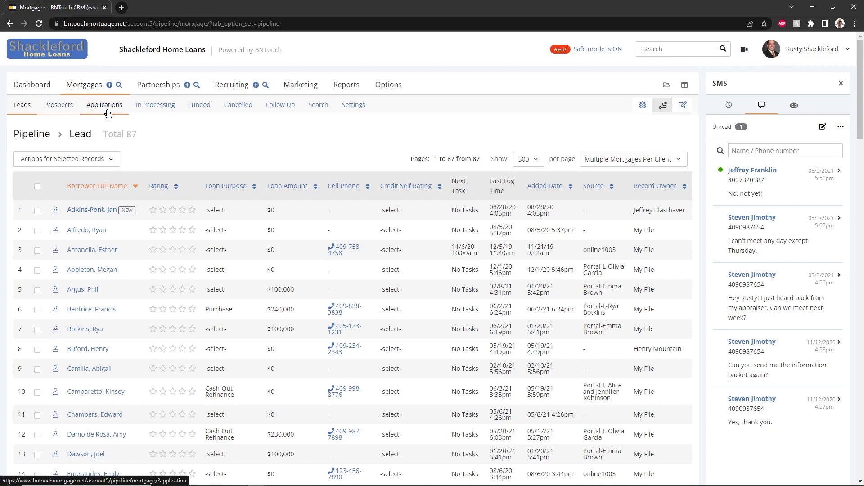
left_click(162, 112)
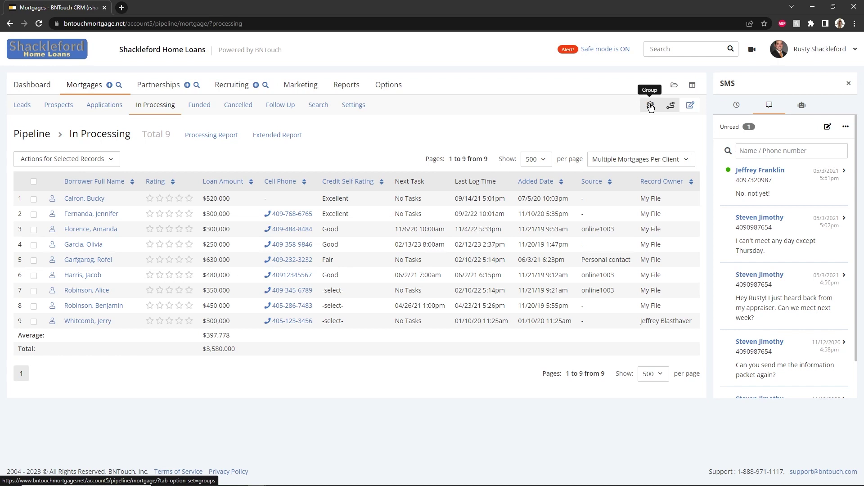
Switch to the group view to see the Pre-Approved group's 2 records totalling $300,000.
left_click(651, 106)
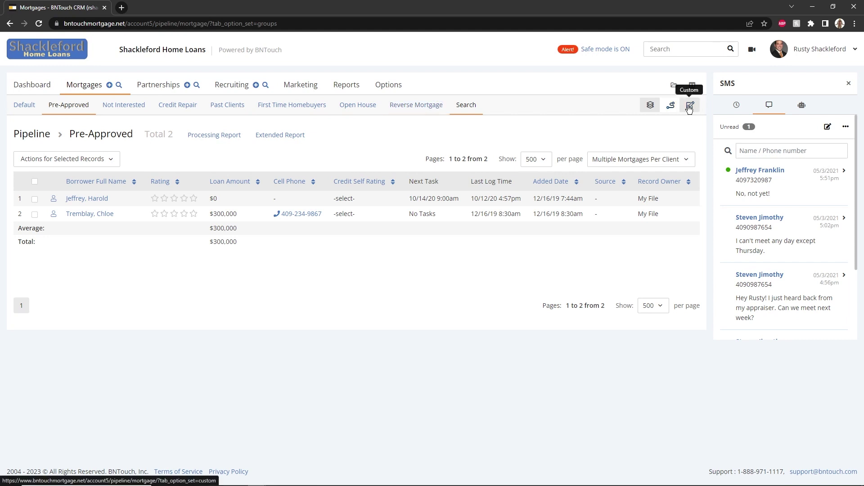
Split the custom pipeline view by Status and show the Warm group's 9 records.
left_click(690, 106)
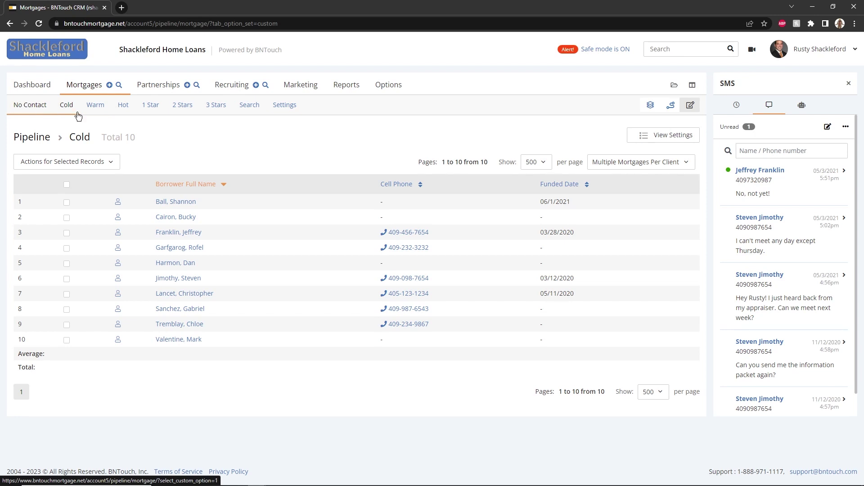
left_click(643, 137)
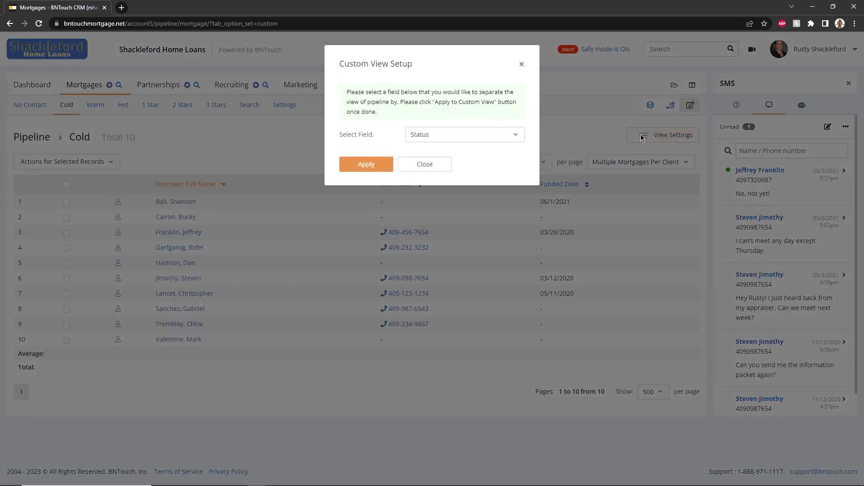
left_click(494, 137)
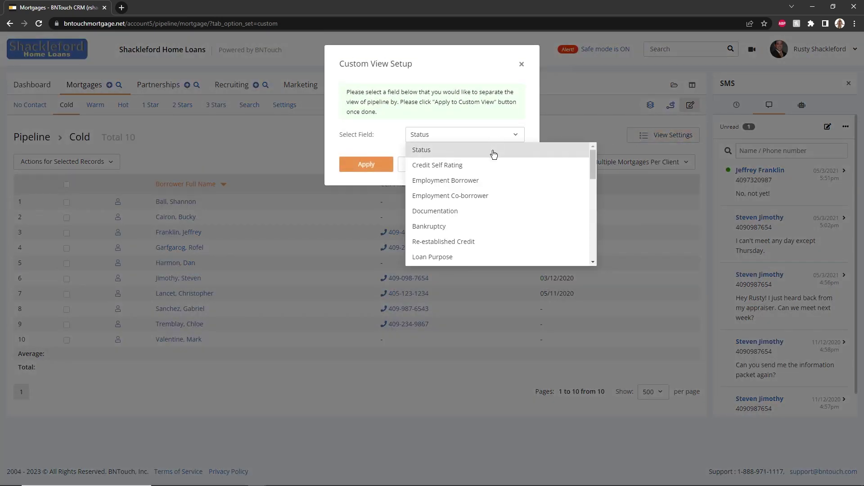
left_click(494, 154)
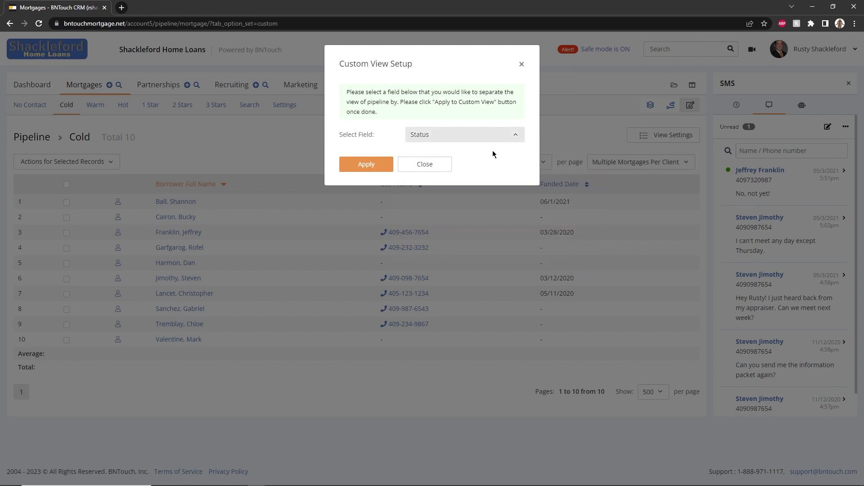
left_click(373, 162)
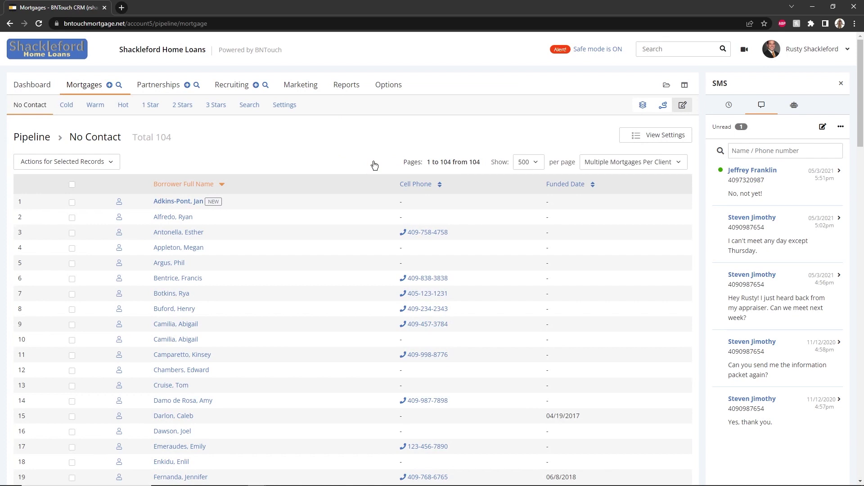
left_click(99, 109)
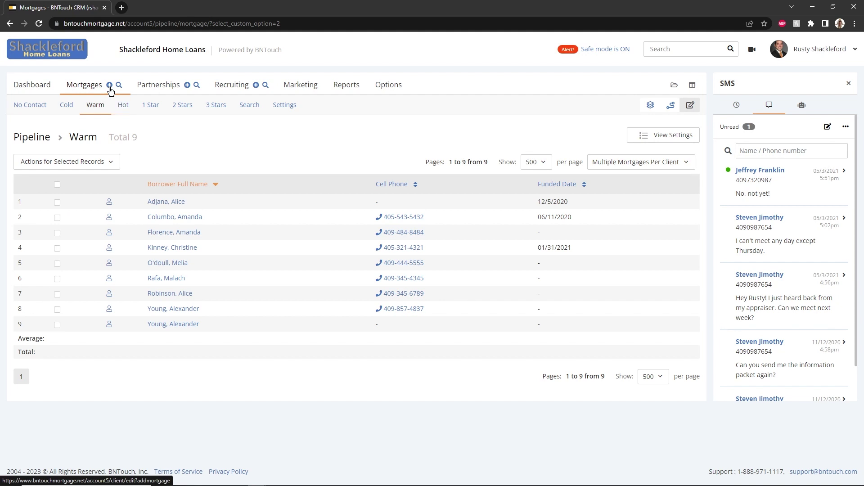
Add a mortgage client with the borrower's first and last name in the Default and Pre-Approved groups.
left_click(110, 89)
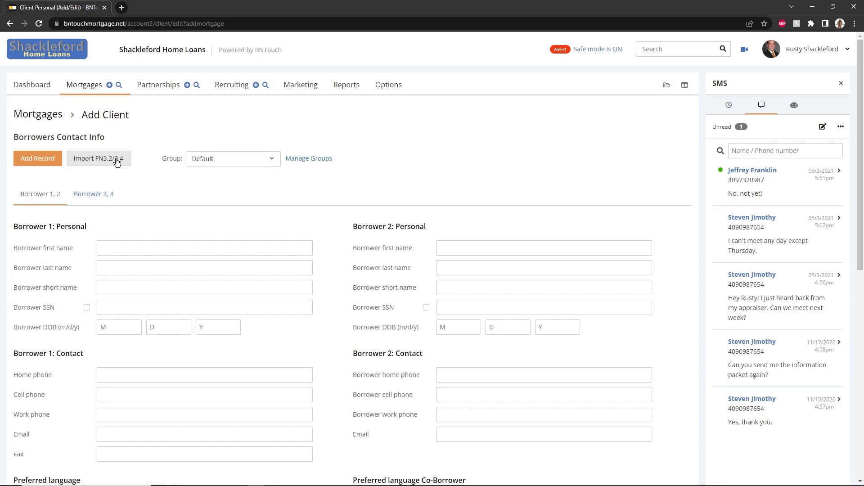
left_click(151, 252)
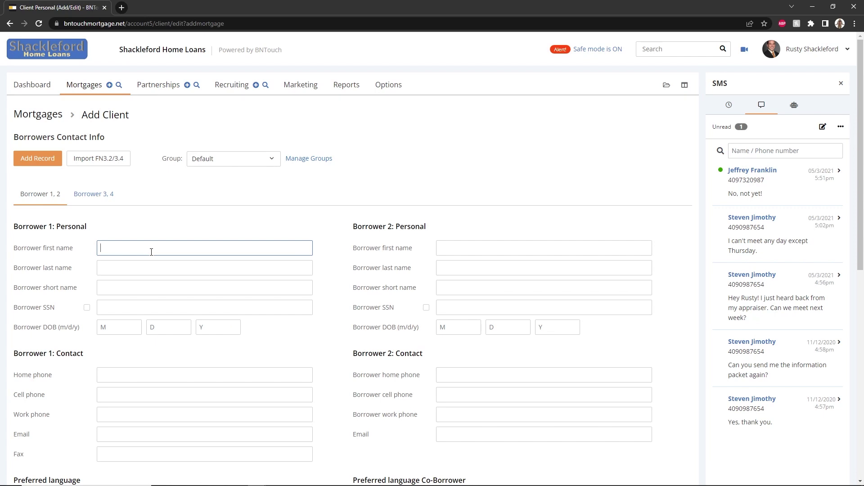
key("Tab")
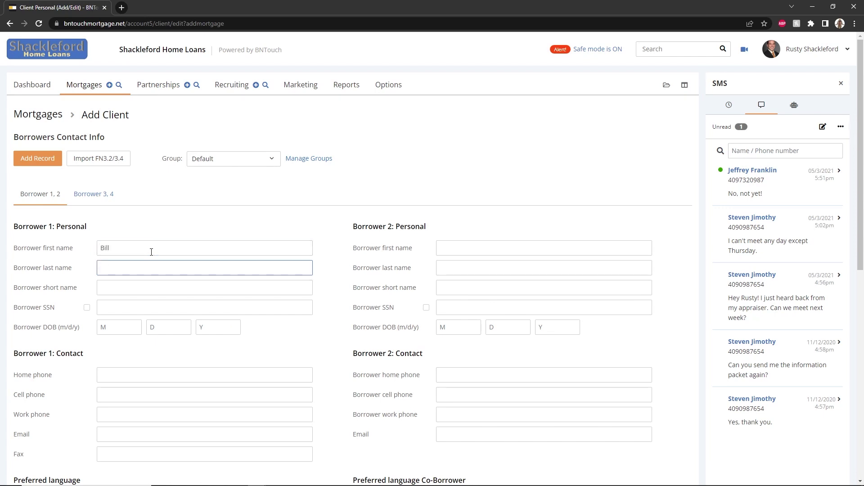
left_click(226, 163)
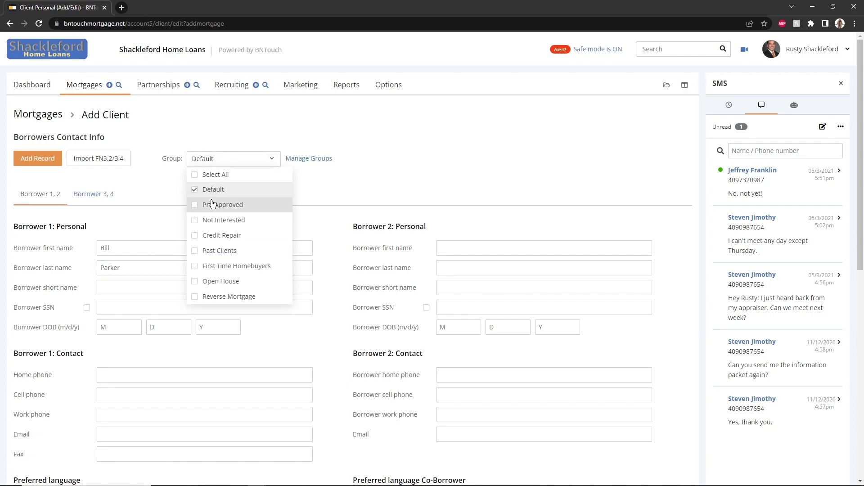
left_click(203, 210)
left_click(176, 203)
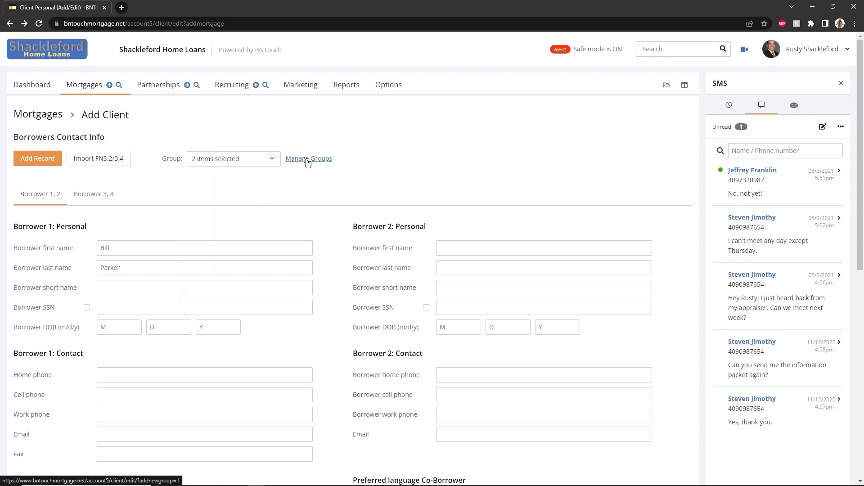
left_click(43, 158)
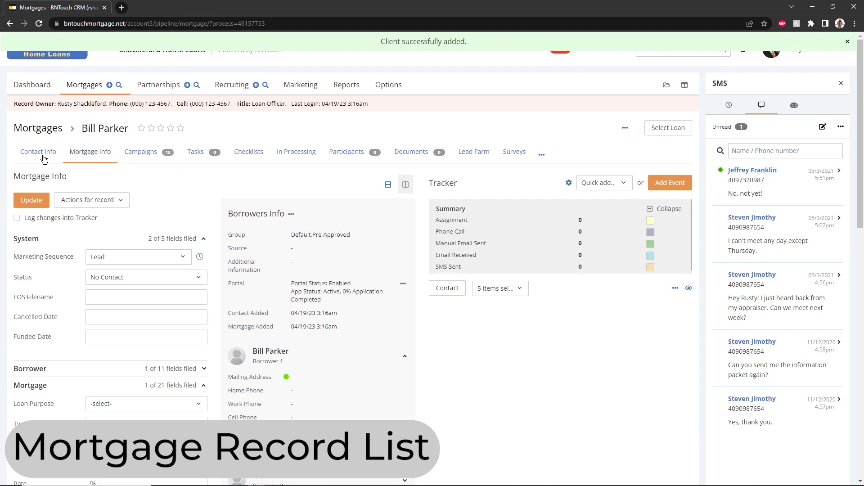
Return to the Mortgages Lead pipeline list, now totalling 88 records.
left_click(94, 90)
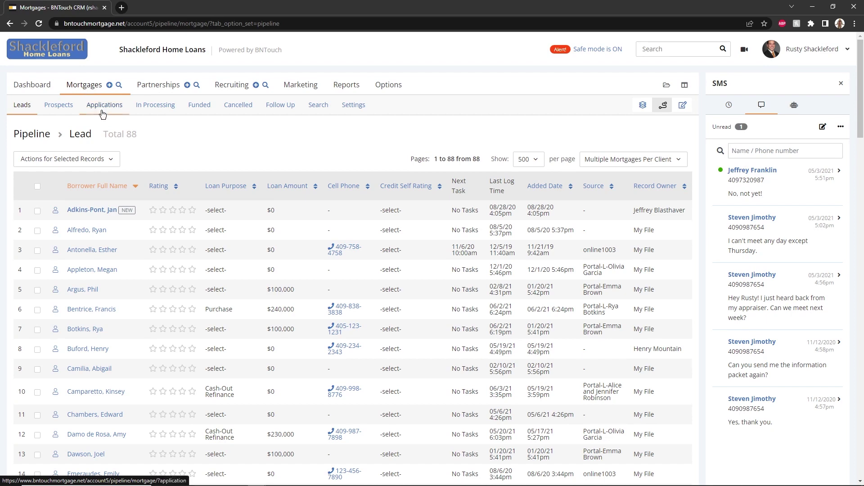
Sort the Lead pipeline by Borrower Full Name descending, open one borrower's record, then return.
left_click(106, 185)
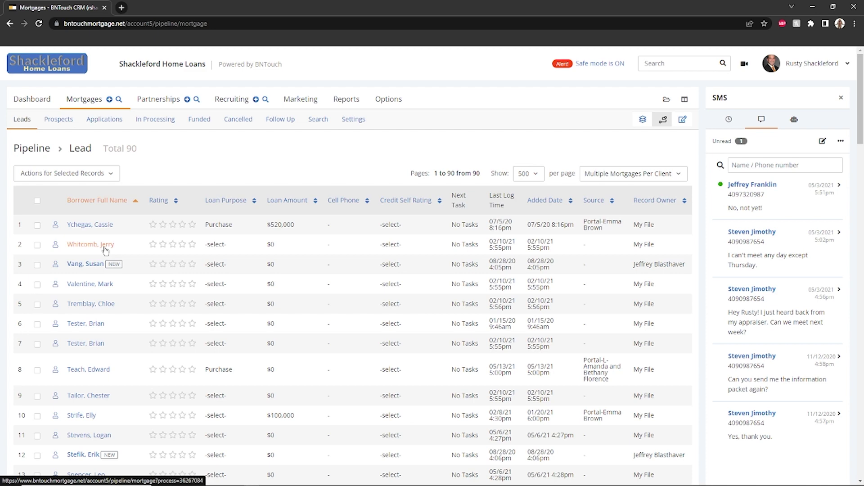
left_click(105, 246)
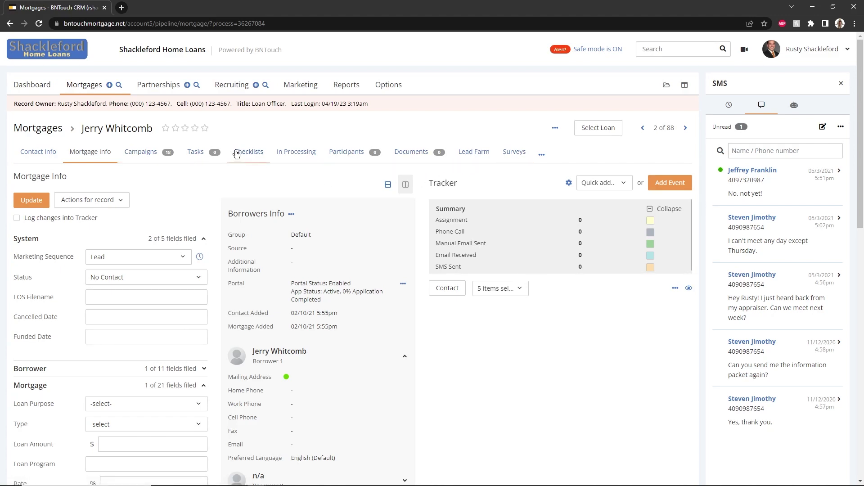
left_click(90, 85)
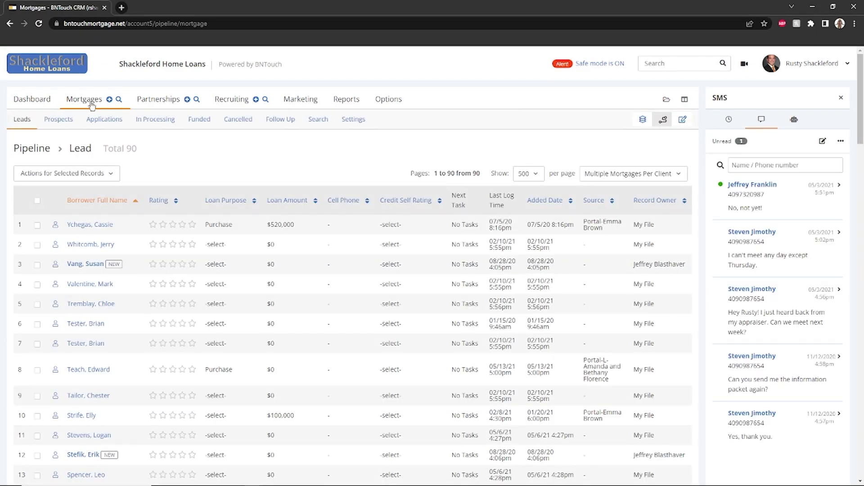
Select the top Lead records and review the bulk actions list without applying one.
left_click(38, 225)
left_click(86, 180)
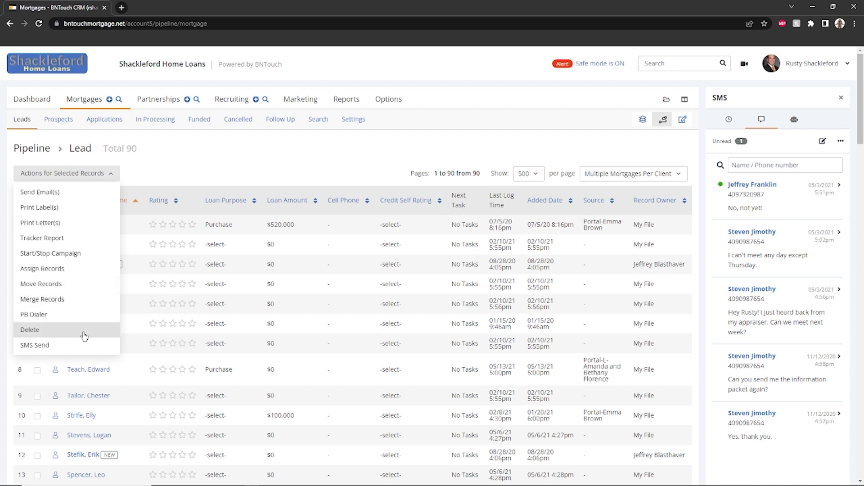
left_click(201, 177)
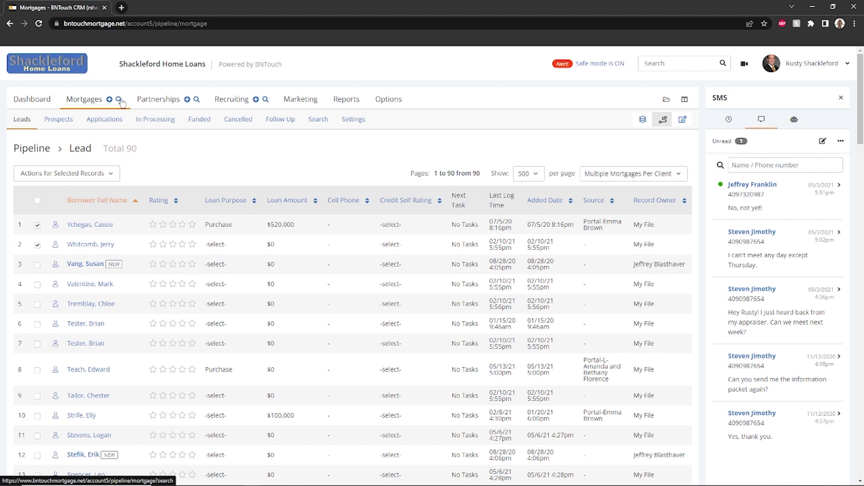
Open Pik-a-Search, clear the name criteria, and expand the mortgage, property, employment and other search categories.
left_click(119, 100)
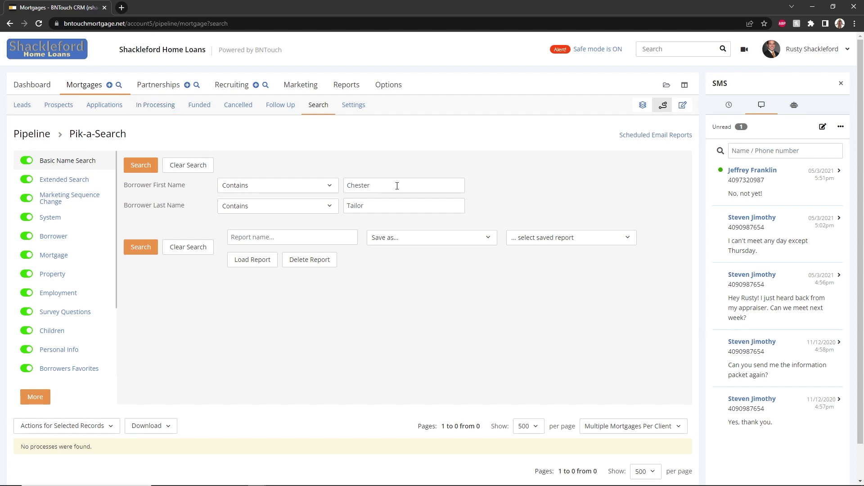
left_click(185, 166)
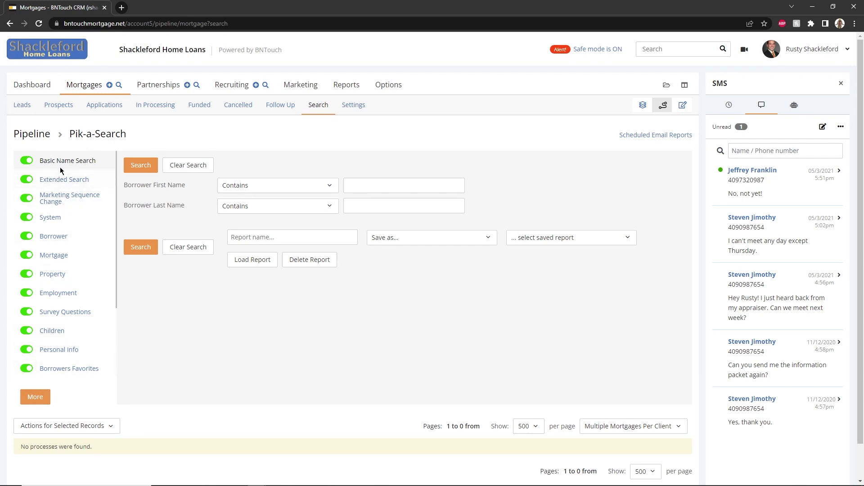
left_click(51, 256)
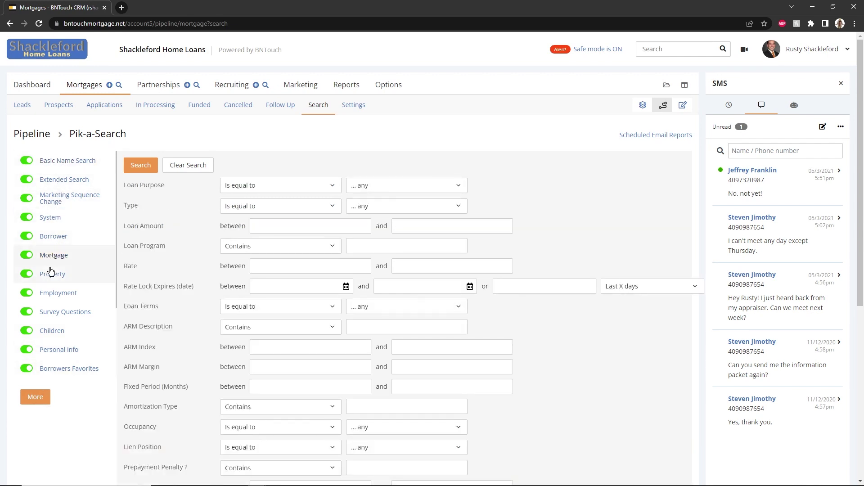
left_click(52, 274)
left_click(52, 293)
left_click(50, 312)
left_click(48, 331)
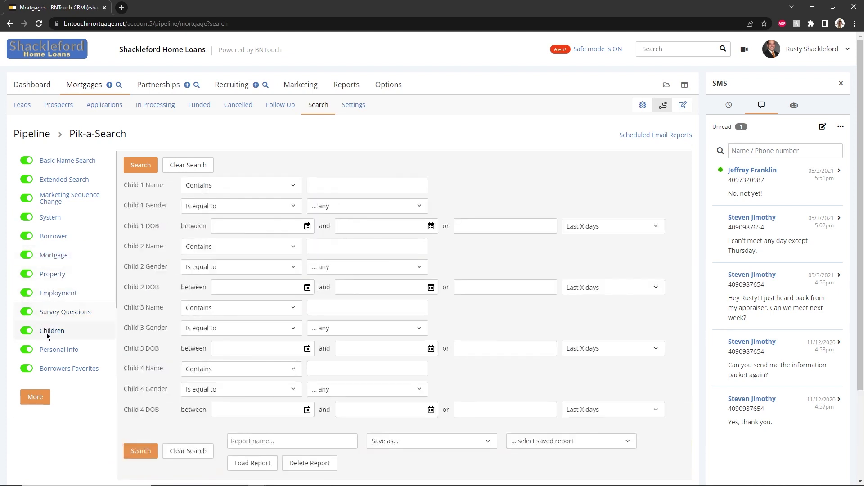
left_click(48, 348)
left_click(49, 364)
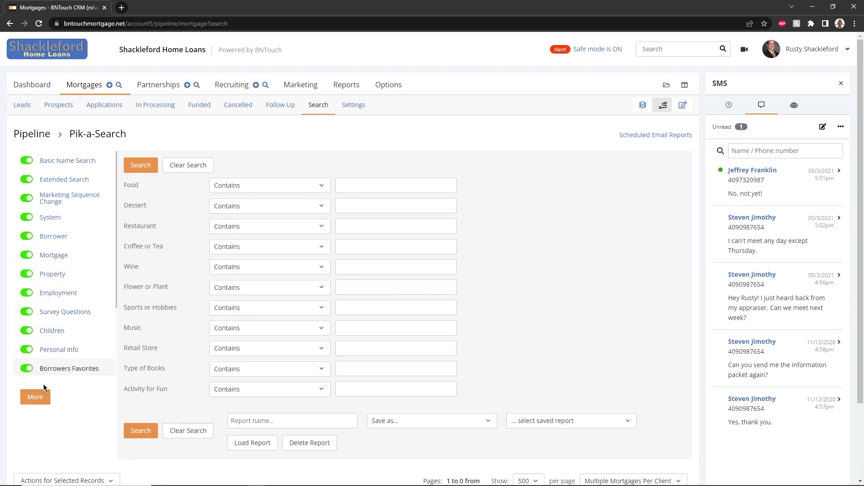
left_click(39, 390)
Disable Extra Fields, Assets & Liabilities, Co-Borrowers Favorites, Personal Info, Survey Questions, Employment and Property sections.
left_click(30, 367)
left_click(29, 328)
left_click(29, 292)
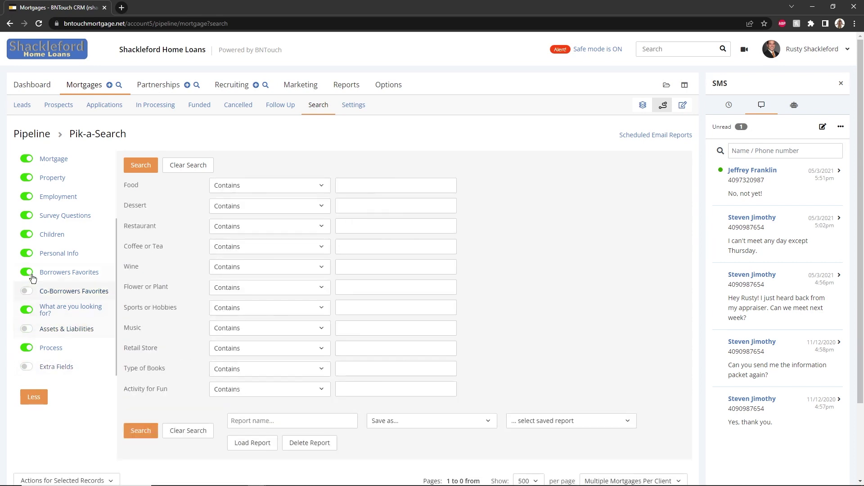
left_click(28, 253)
left_click(28, 216)
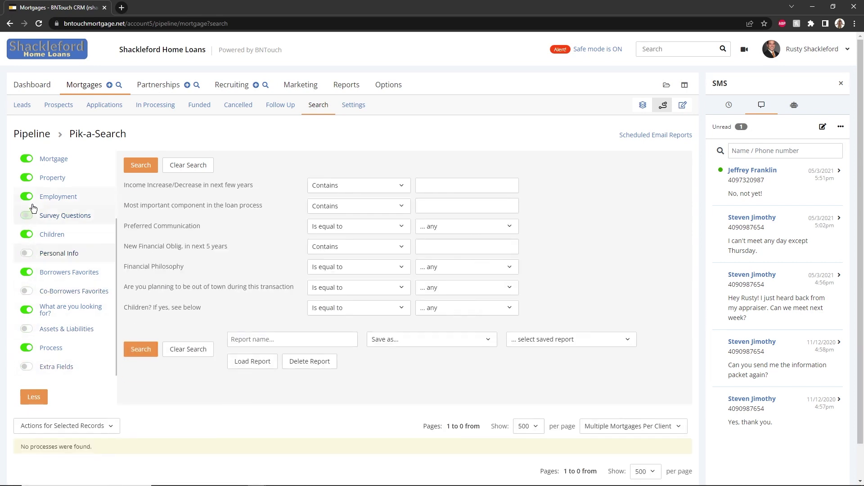
left_click(27, 196)
left_click(27, 177)
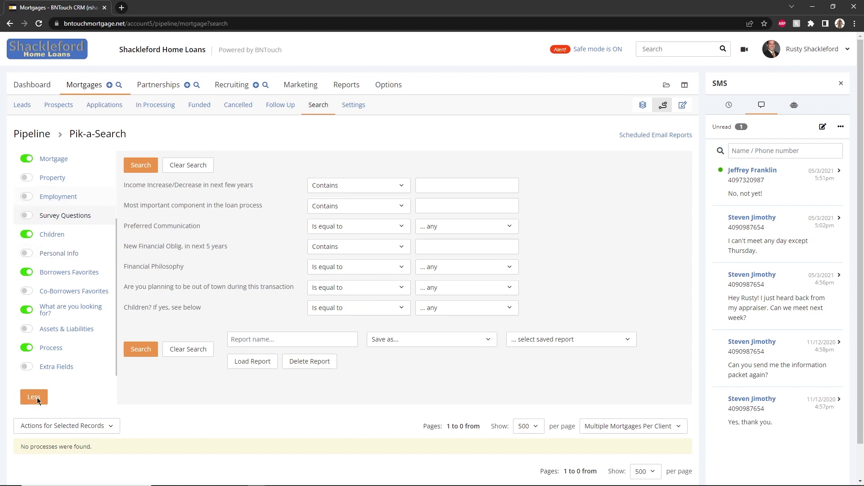
left_click(37, 397)
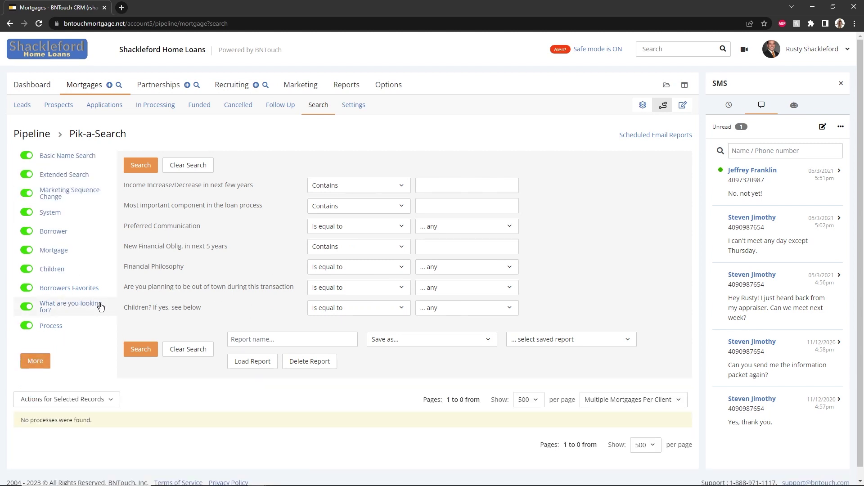
Show the Extended Search criteria and inspect the Email Optout Date picker and Last X days options.
left_click(79, 176)
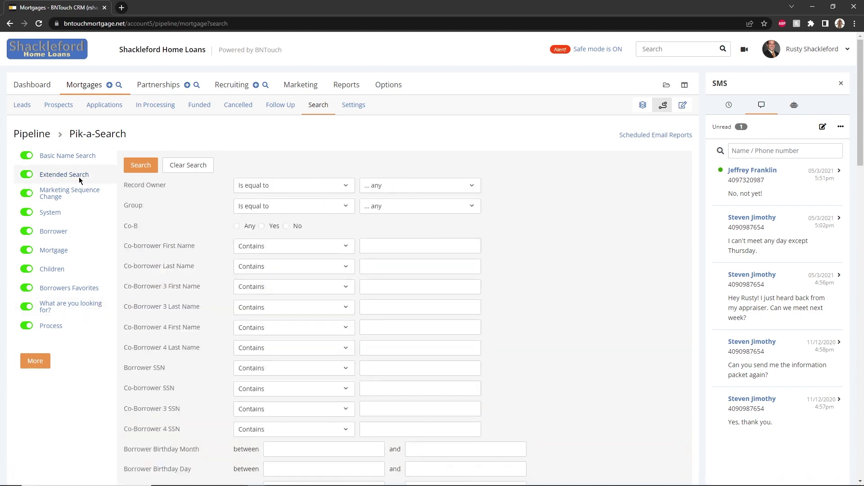
scroll(210, 220, "down", 2)
scroll(211, 220, "down", 14)
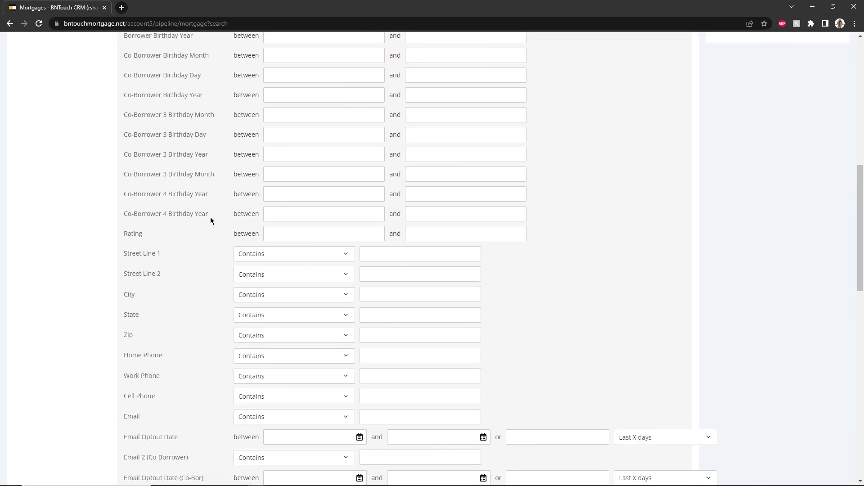
left_click(276, 171)
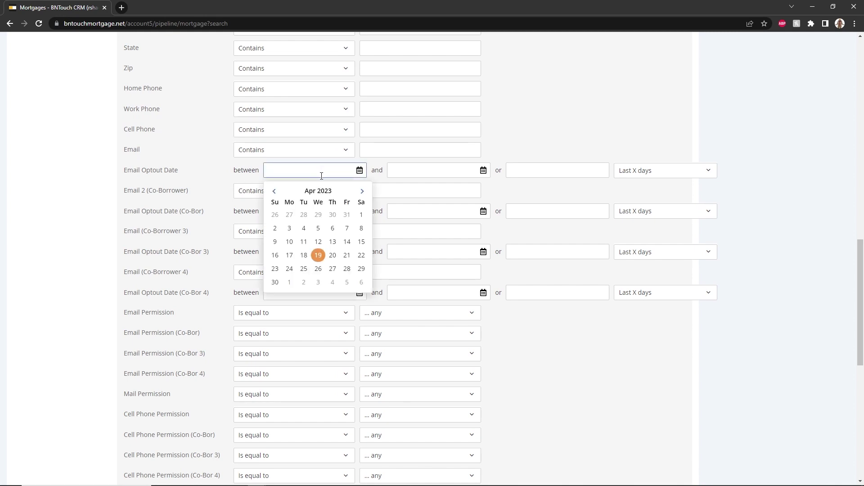
left_click(662, 174)
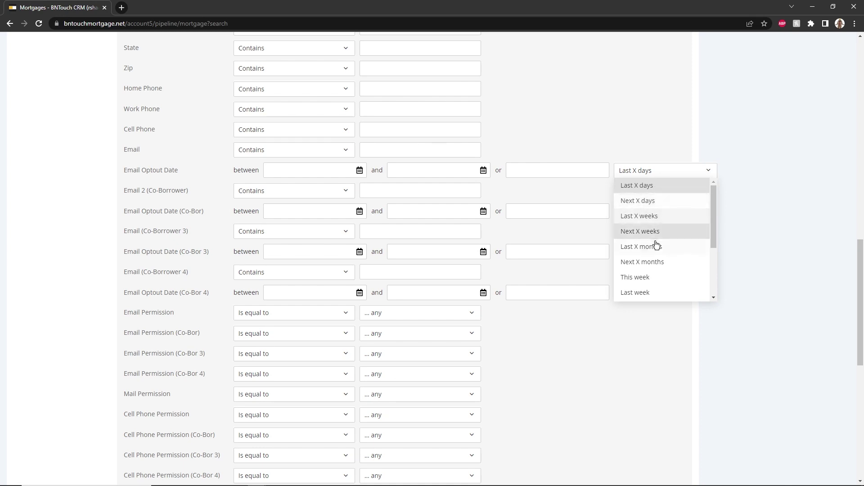
scroll(654, 248, "down", 3)
left_click(752, 273)
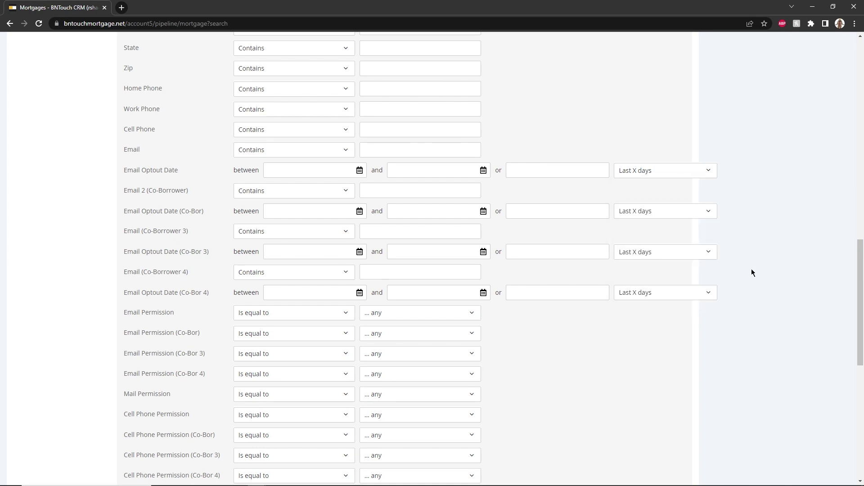
Save the Basic Name Search as a report named 'initial report'.
scroll(752, 270, "up", 15)
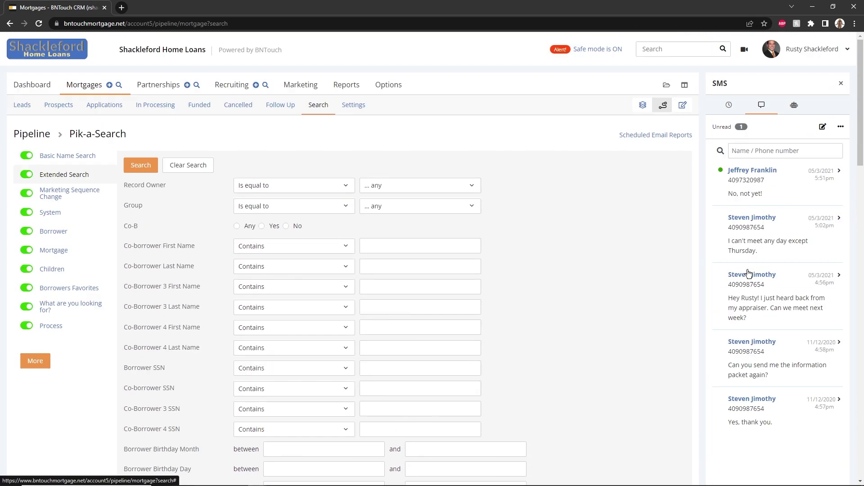
left_click(68, 156)
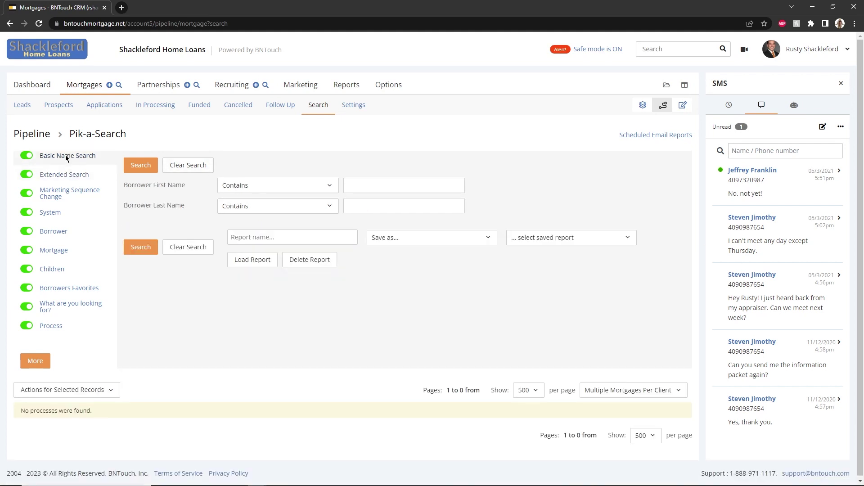
left_click(250, 237)
type("initial report")
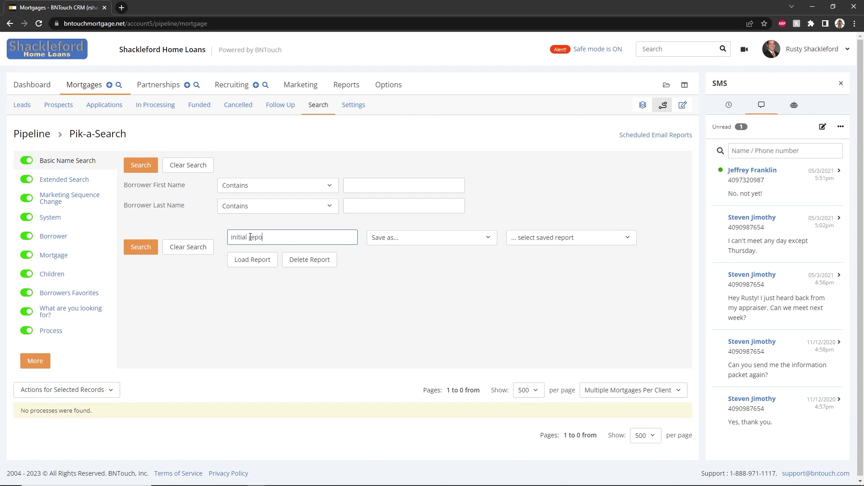
left_click(414, 237)
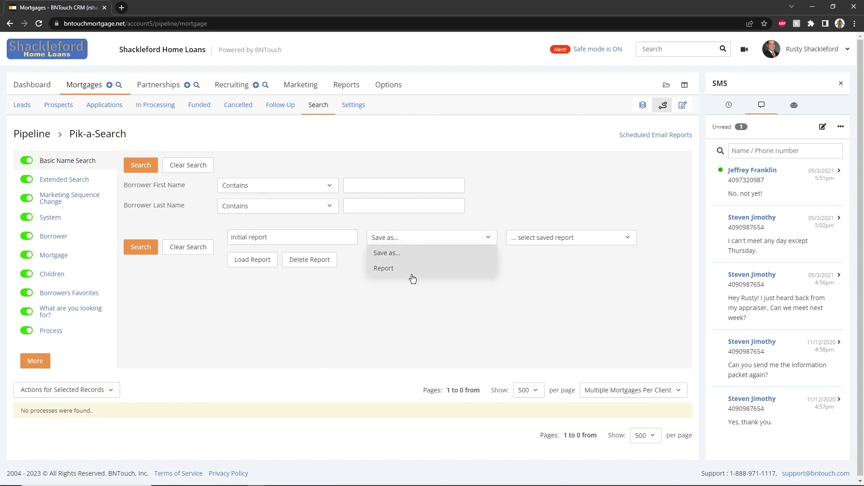
Load the saved Initial Report from the saved reports list.
left_click(549, 237)
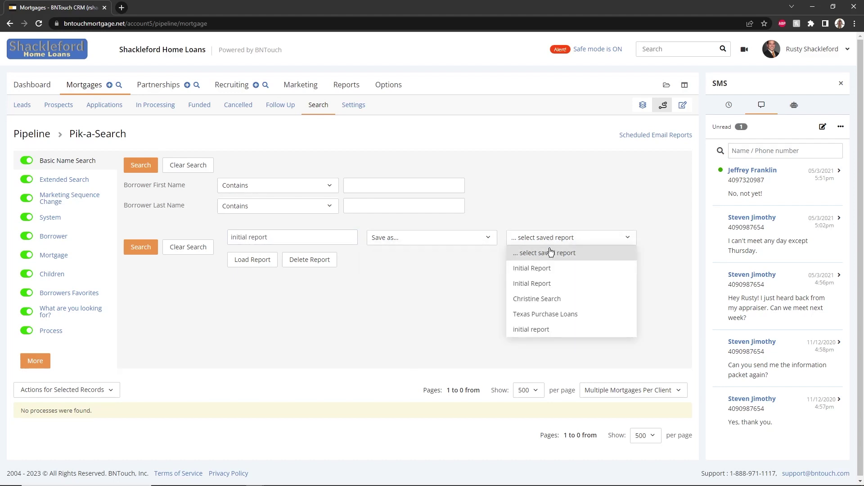
left_click(553, 271)
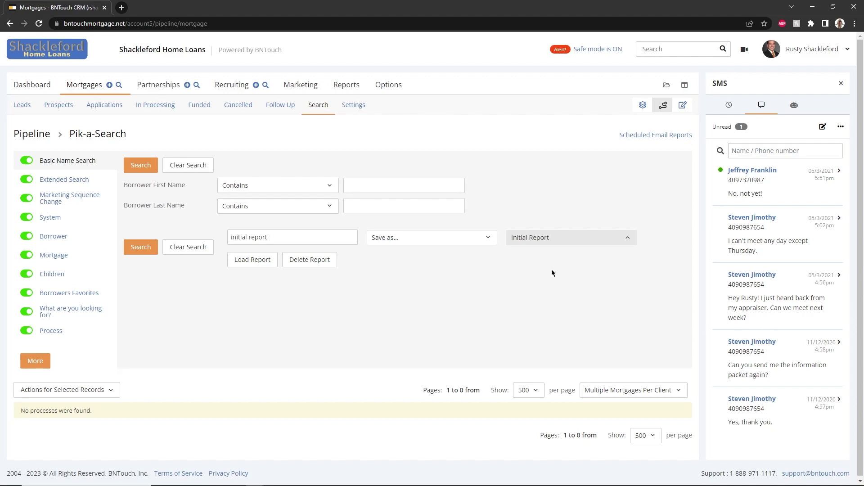
left_click(263, 263)
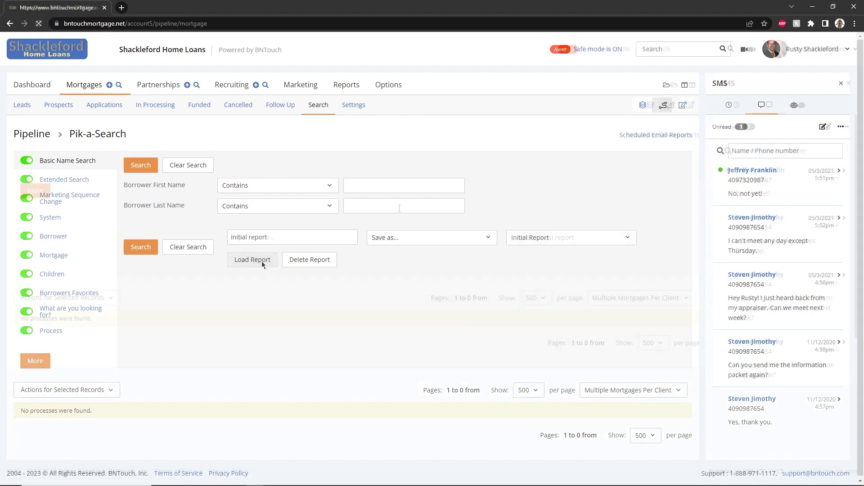
Search for a borrower by last name, returning one match, and check its CSV download options.
left_click(399, 206)
type("Parker")
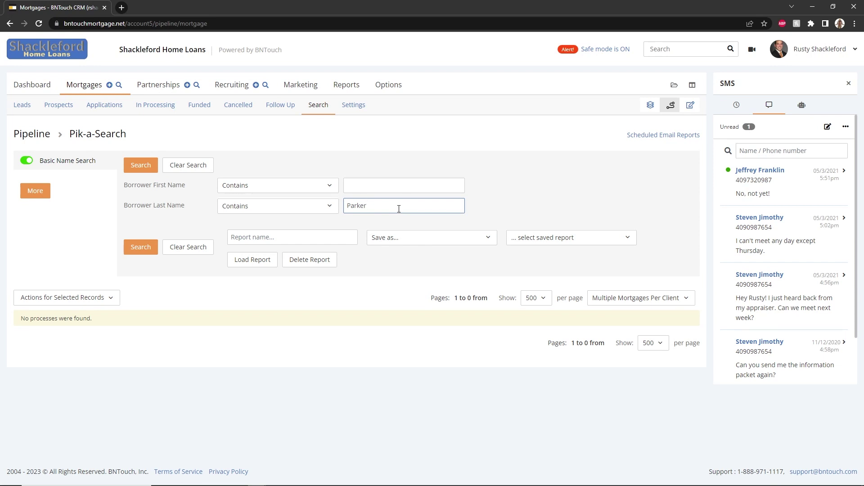
left_click(35, 190)
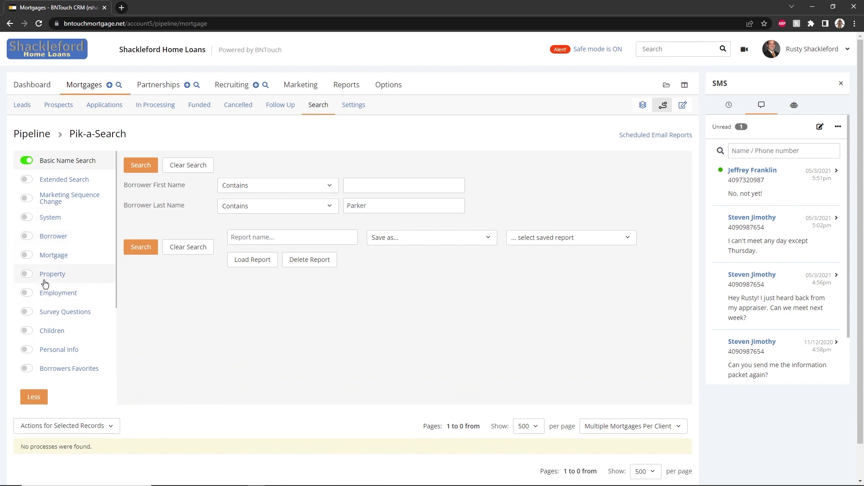
scroll(32, 337, "down", 2)
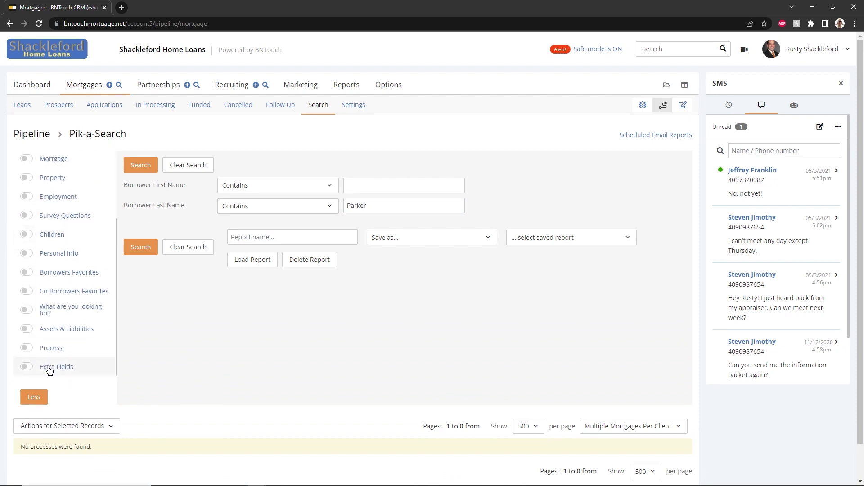
scroll(63, 319, "up", 2)
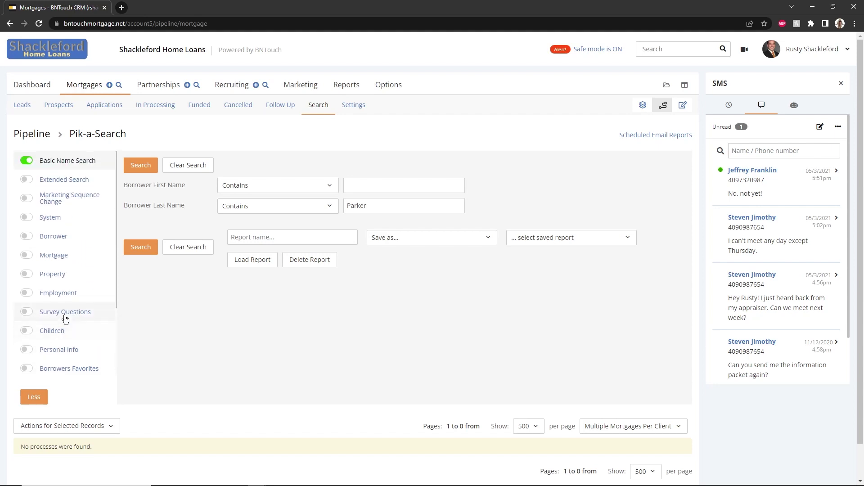
left_click(142, 167)
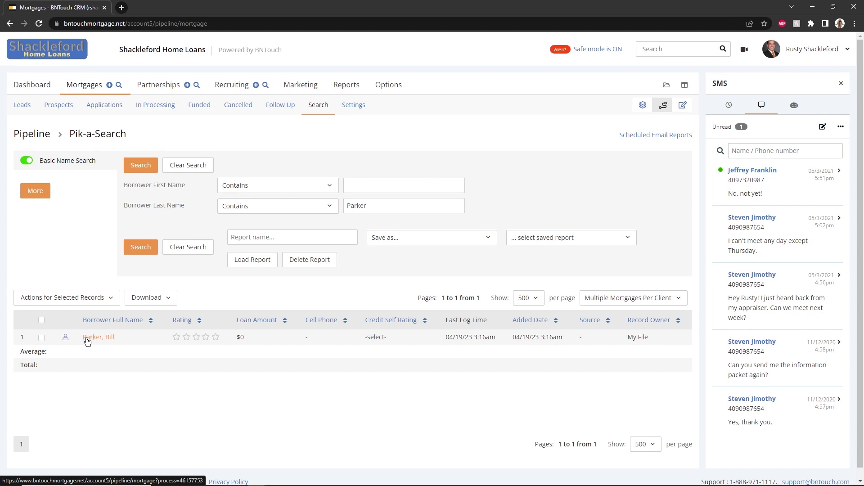
left_click(146, 298)
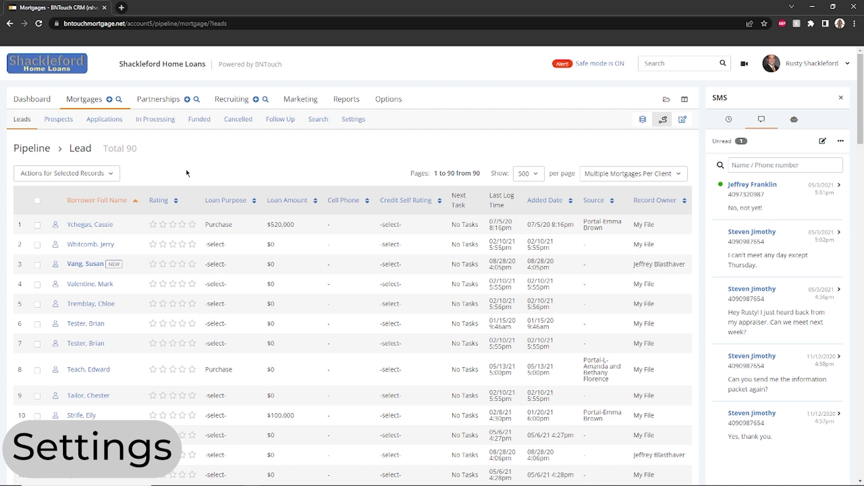
In Pipeline View Settings, browse the fields available for the Lead Rating column, leaving it unchanged.
left_click(358, 125)
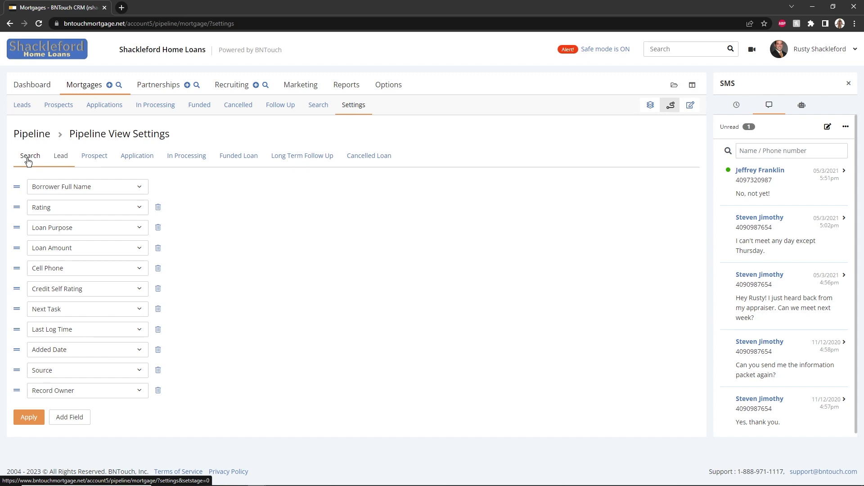
left_click(51, 209)
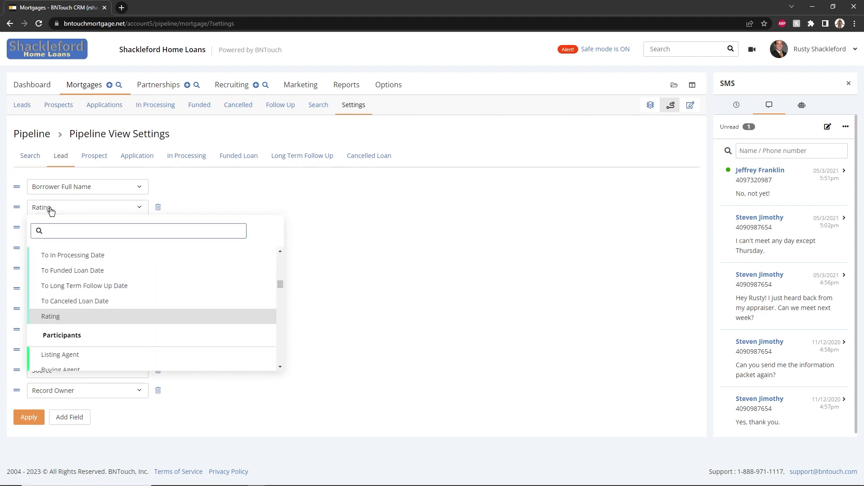
scroll(68, 289, "down", 5)
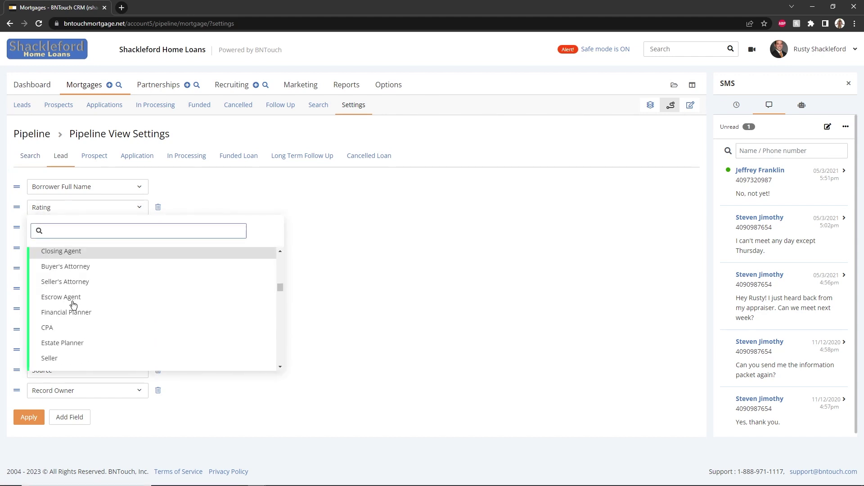
scroll(72, 301, "down", 4)
left_click(102, 407)
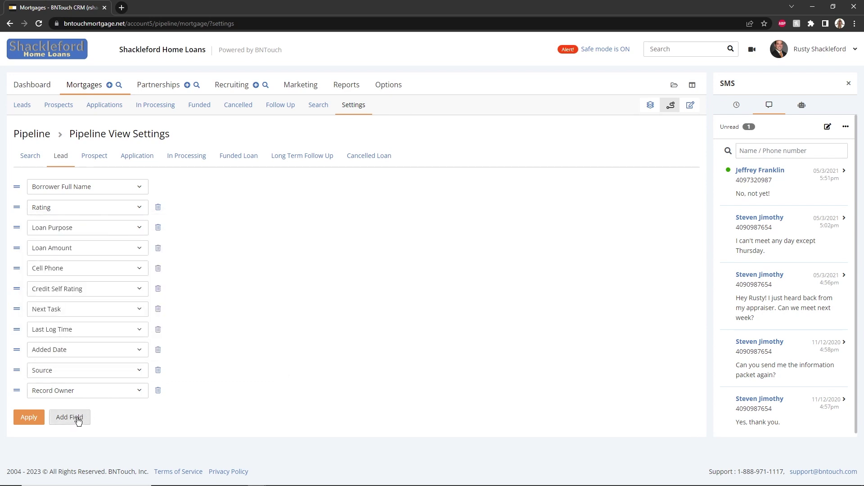